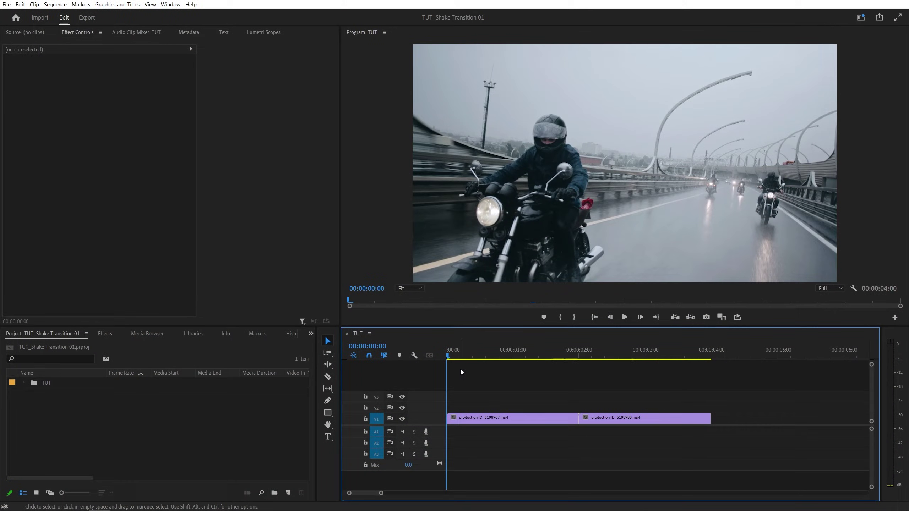
- Create a 1920 × 1080, 25 fps adjustment layer and place it on track V2 over the cut between the two clips
left_click_drag(456, 357, 611, 357)
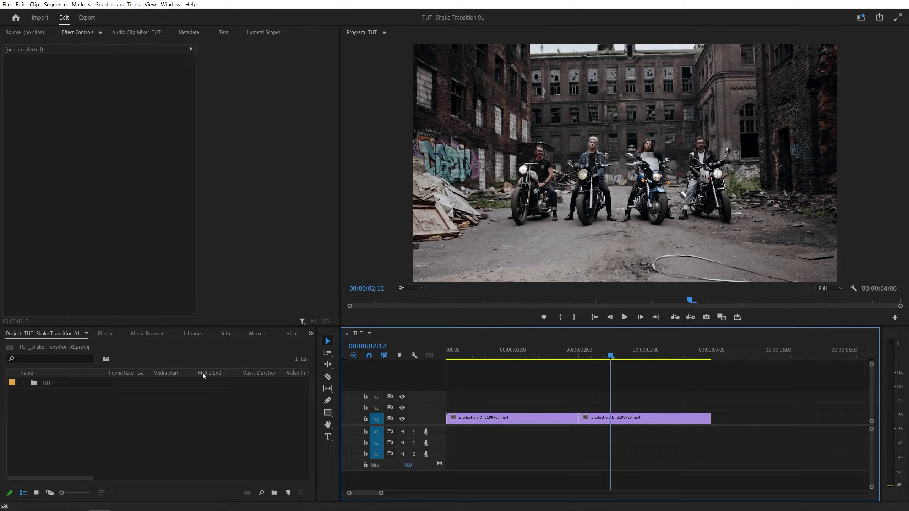
left_click(288, 493)
left_click(326, 434)
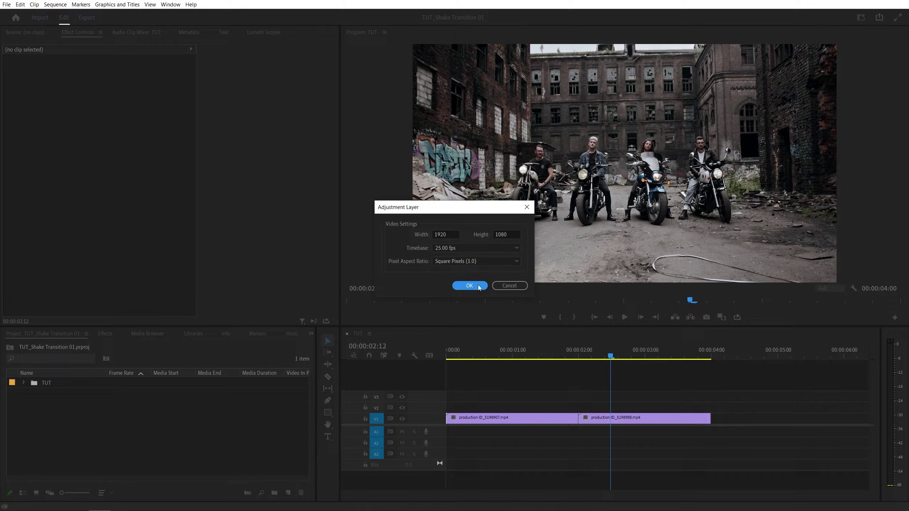
left_click(469, 286)
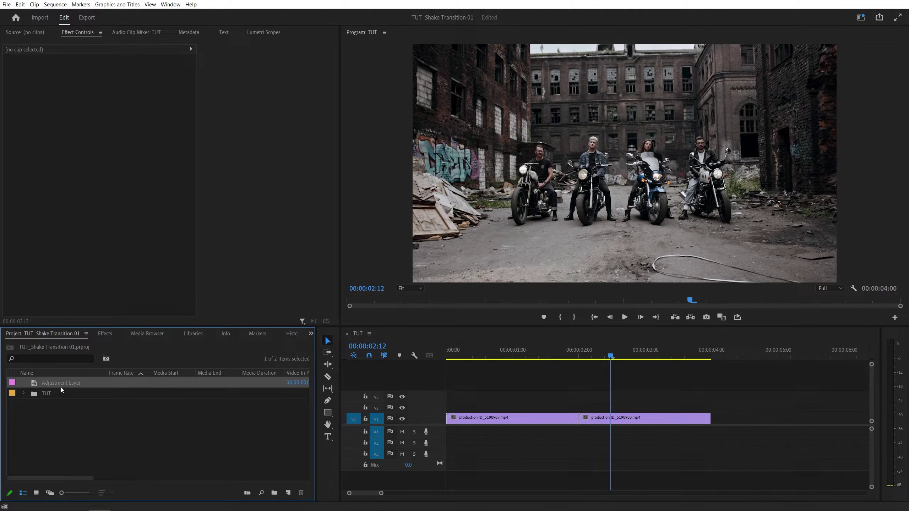
left_click_drag(50, 382, 526, 408)
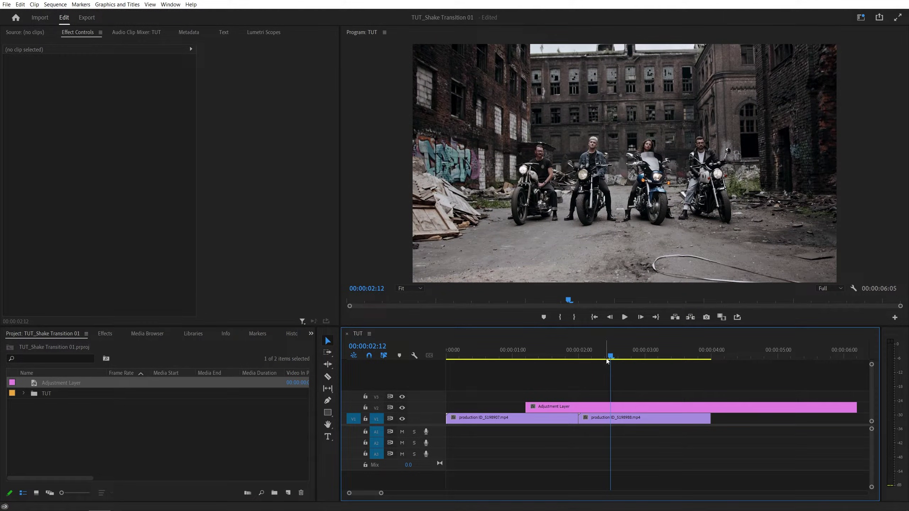
- Trim the adjustment layer to start ten frames before the cut, at 00:00:01:15, and end ten frames after it, at 00:00:02:10
left_click_drag(609, 357, 579, 358)
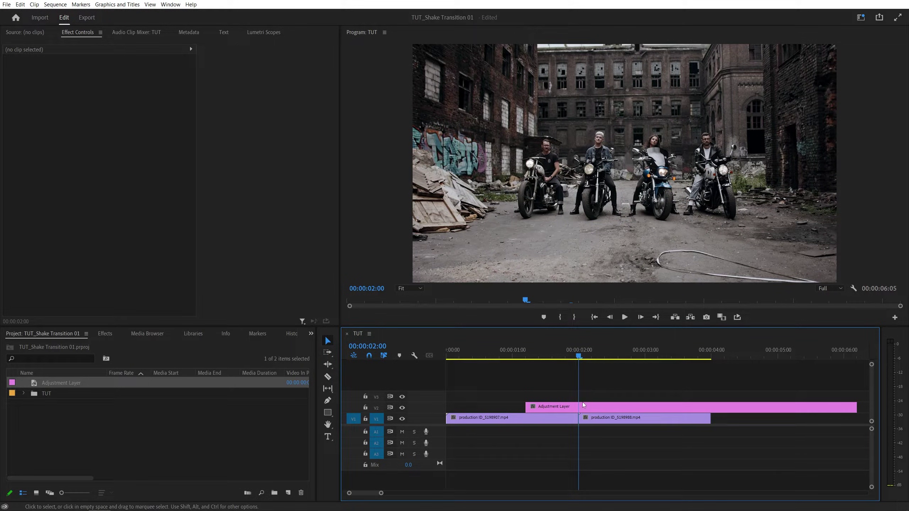
key("shift+Left")
key("shift+Left")
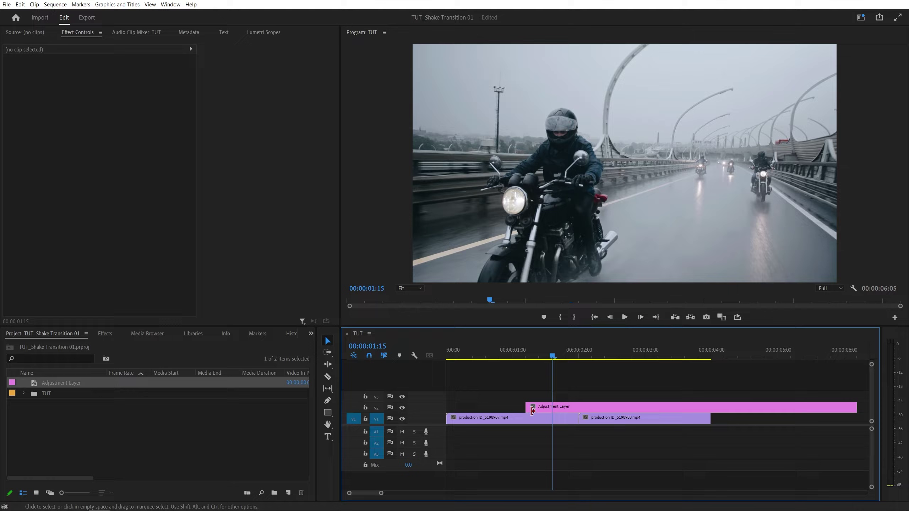
left_click_drag(528, 407, 552, 406)
key("Down")
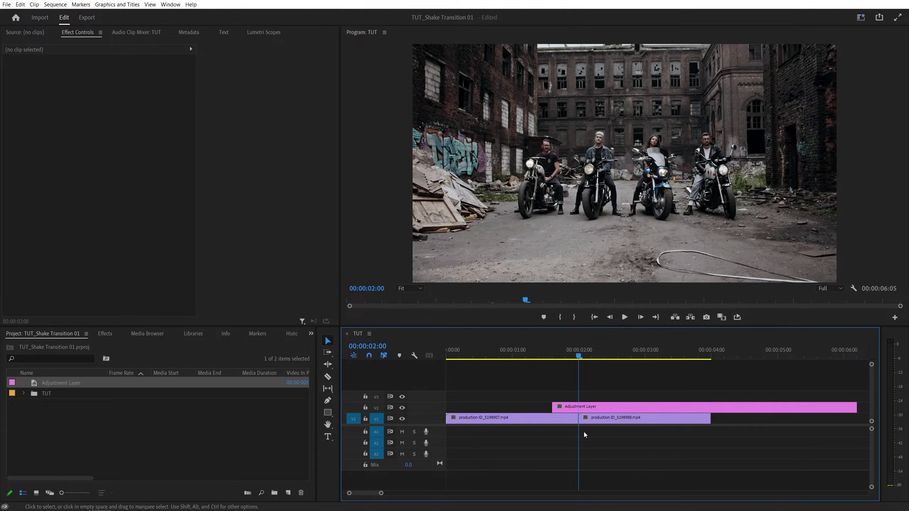
key("shift+Right")
key("shift+Right")
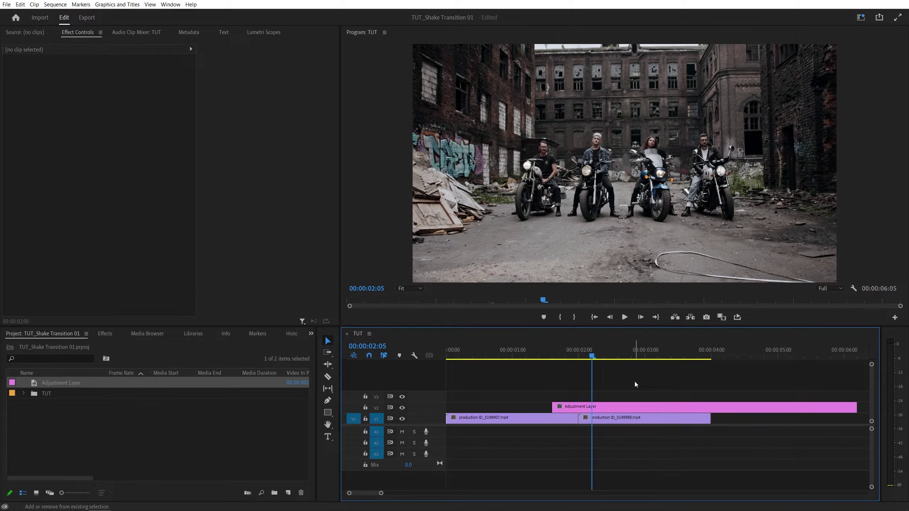
left_click_drag(854, 404, 609, 404)
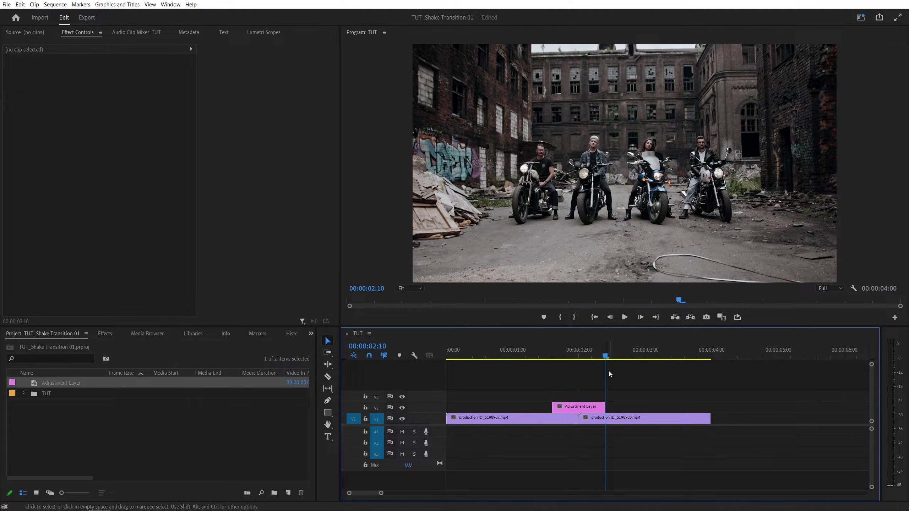
- Find the Transform distort effect by searching for "transform" and apply it to the adjustment layer
left_click(573, 357)
left_click(105, 333)
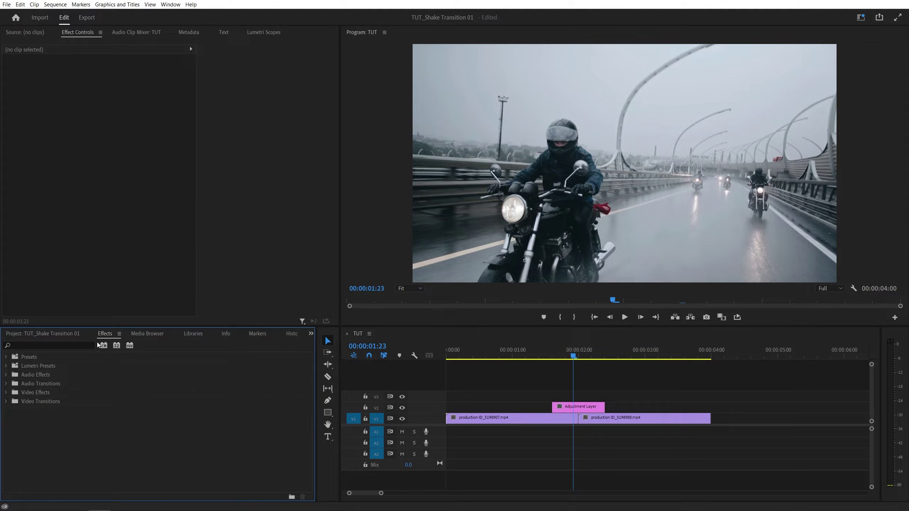
left_click(42, 345)
type("transform")
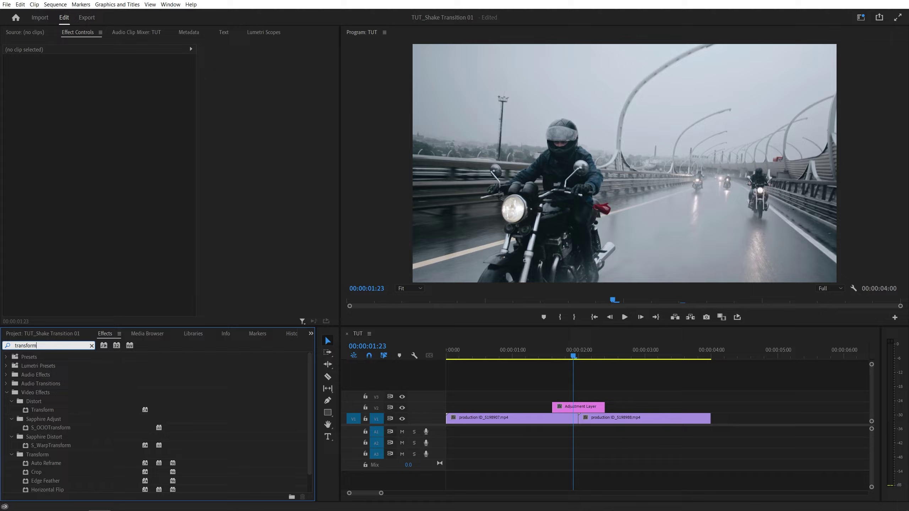
left_click_drag(51, 411, 566, 408)
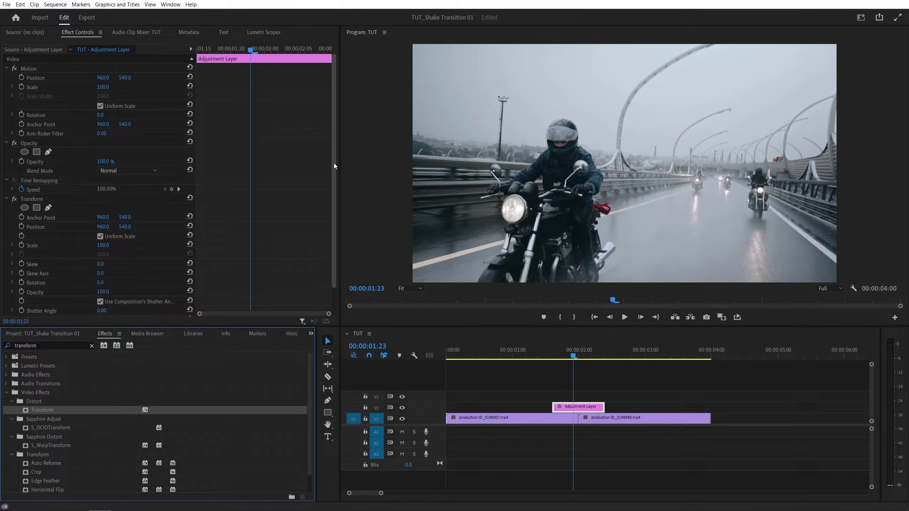
left_click_drag(332, 162, 321, 196)
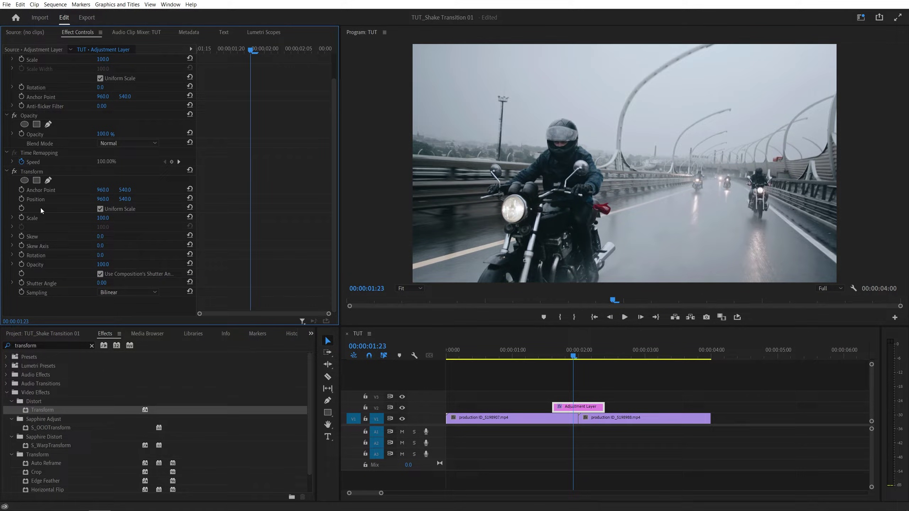
- Enable keyframing for the Transform effect's Position and Scale at the adjustment layer's start, 00:00:01:15
left_click_drag(573, 356, 552, 356)
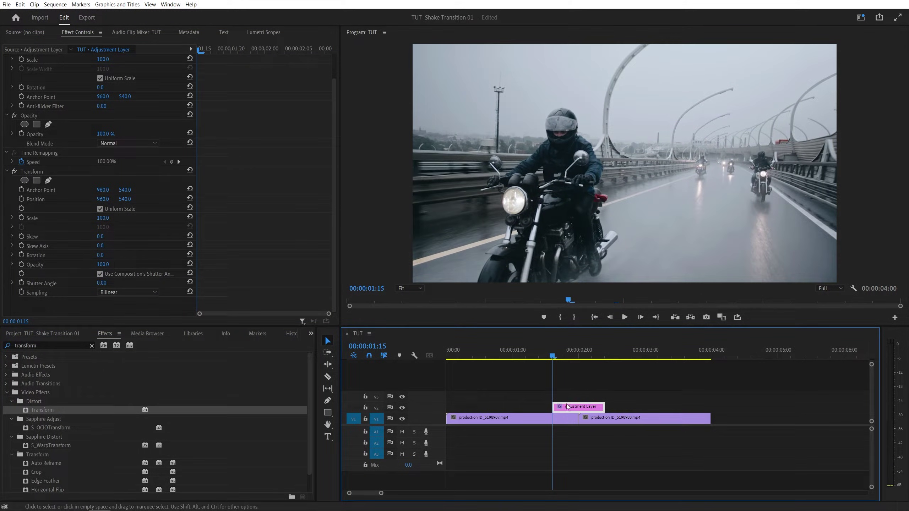
left_click(21, 199)
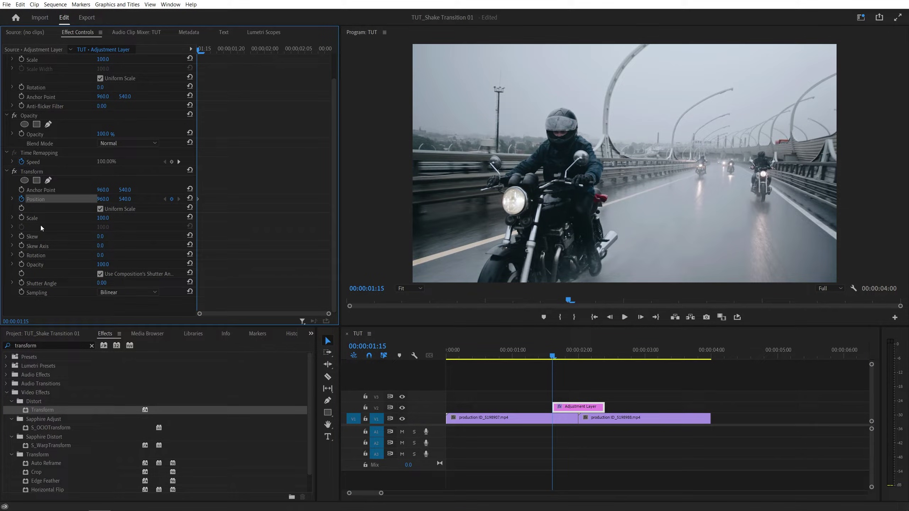
left_click(22, 217)
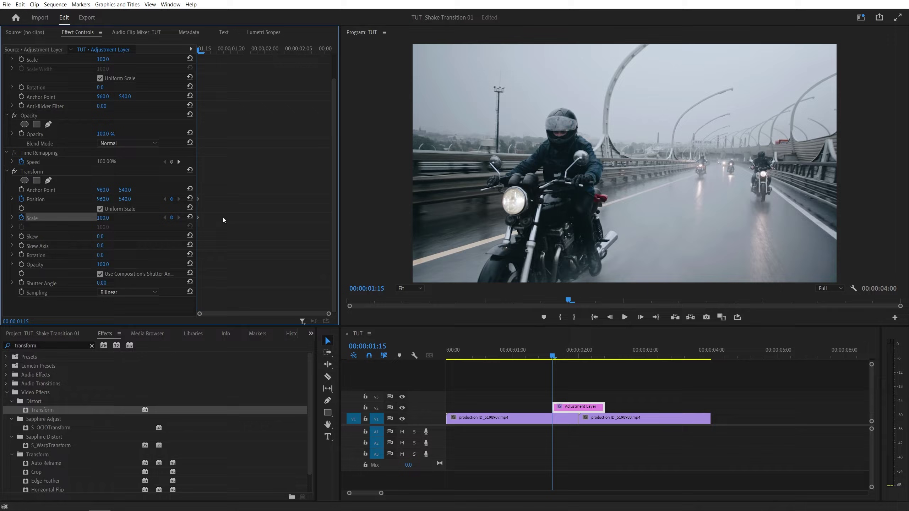
- Add a Transform Scale keyframe of 125 one frame after the layer's start, at 00:00:01:16
key("Right")
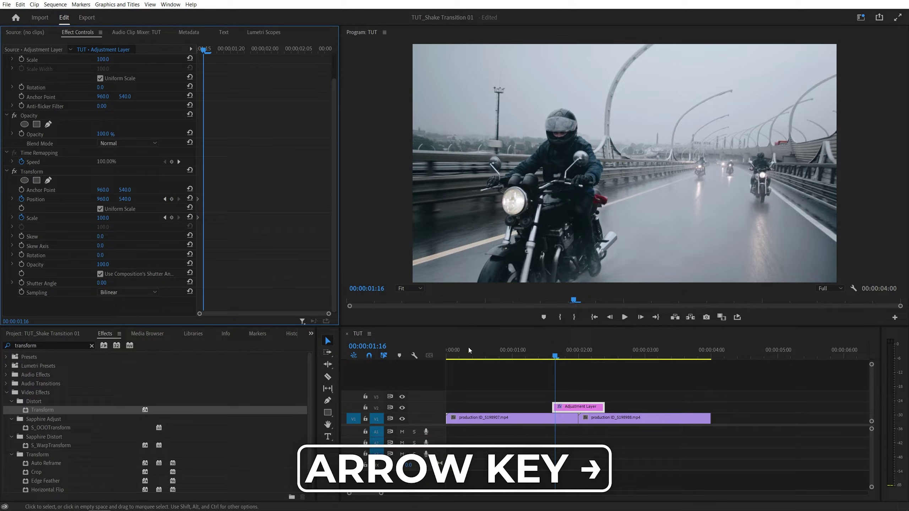
left_click(103, 218)
type("125")
key("Return")
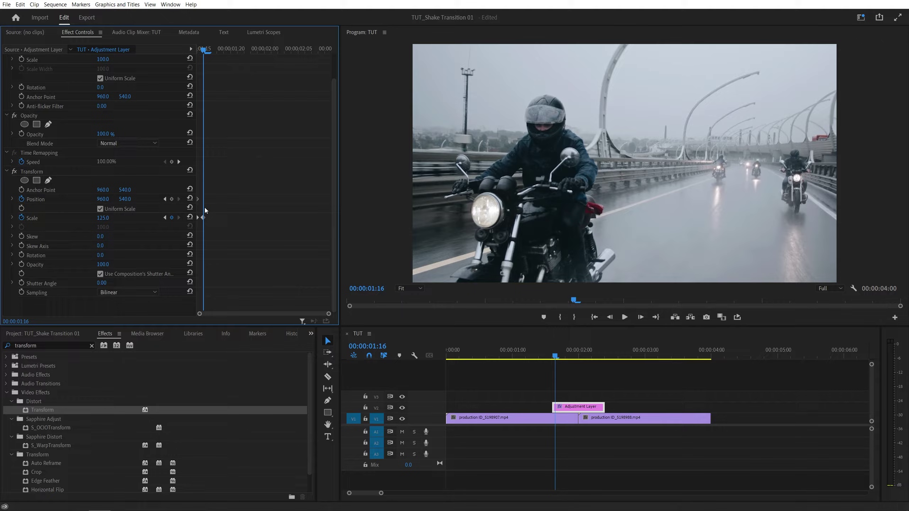
- Add a Transform Position keyframe of 1191, 674 two frames further on, at 00:00:01:18
key("Right")
key("Right")
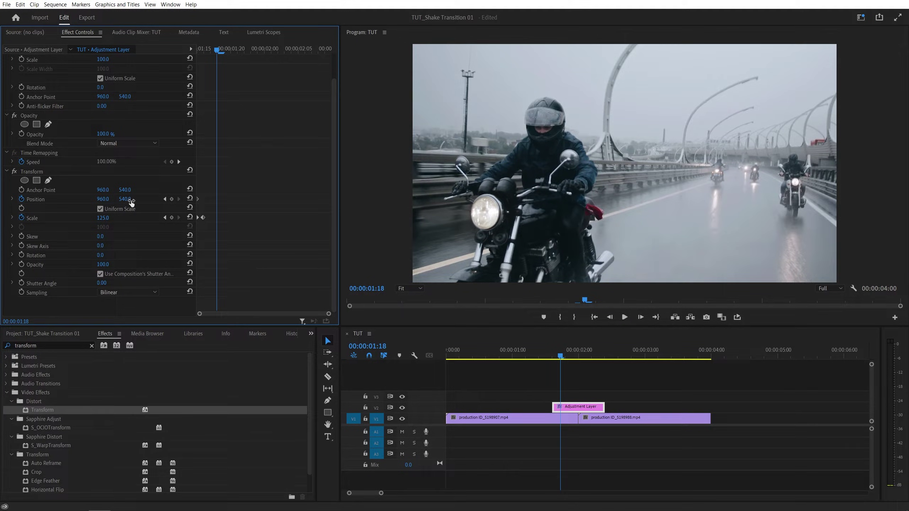
left_click_drag(125, 199, 185, 200)
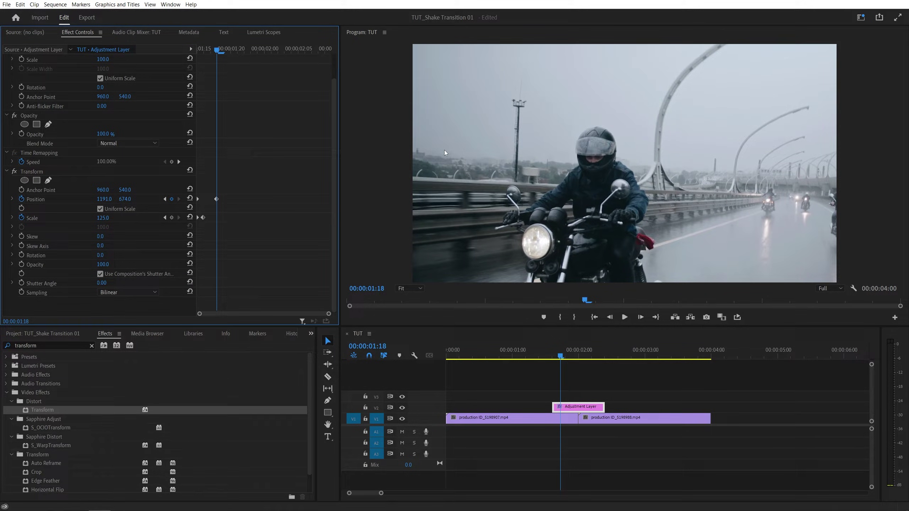
- Add an opposite-corner Transform Position keyframe of 729, 412 three frames further on, at 00:00:01:21
key("Right")
key("Right")
key("Right")
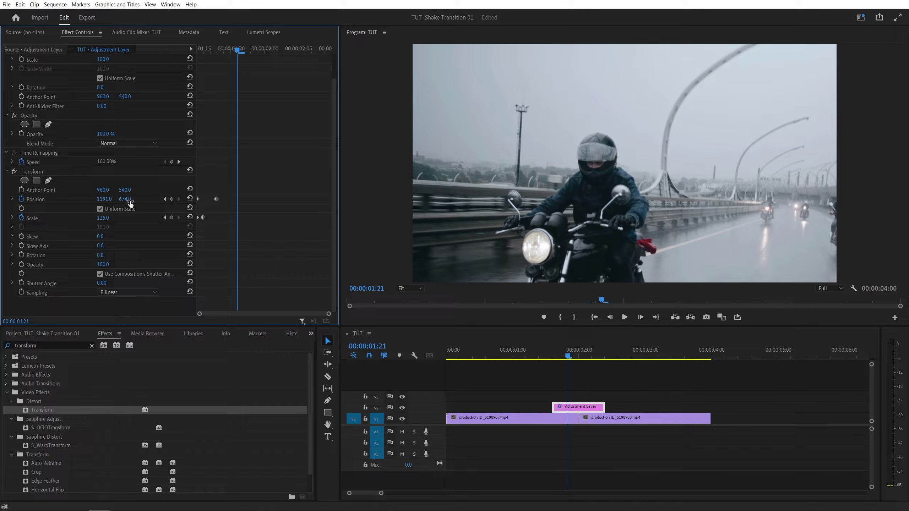
left_click_drag(130, 199, 33, 199)
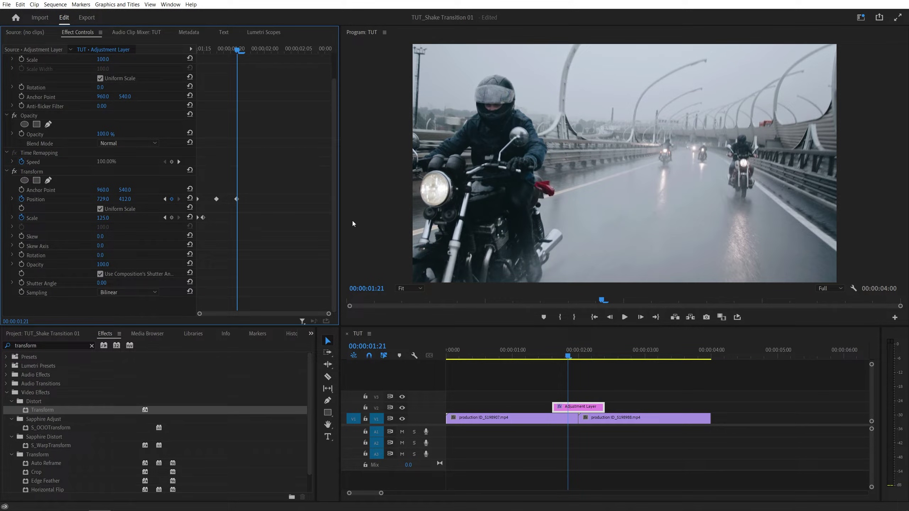
- Continue adding shifted Transform Position keyframes every three frames up to 00:00:02:08, ending with 727, 438
key("Right")
key("Right")
key("Right")
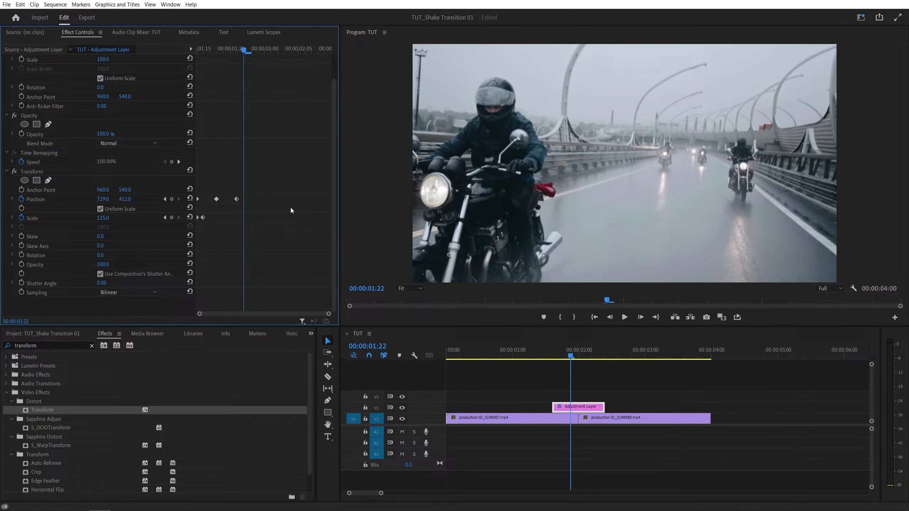
left_click_drag(107, 199, 270, 199)
left_click_drag(131, 203, 132, 202)
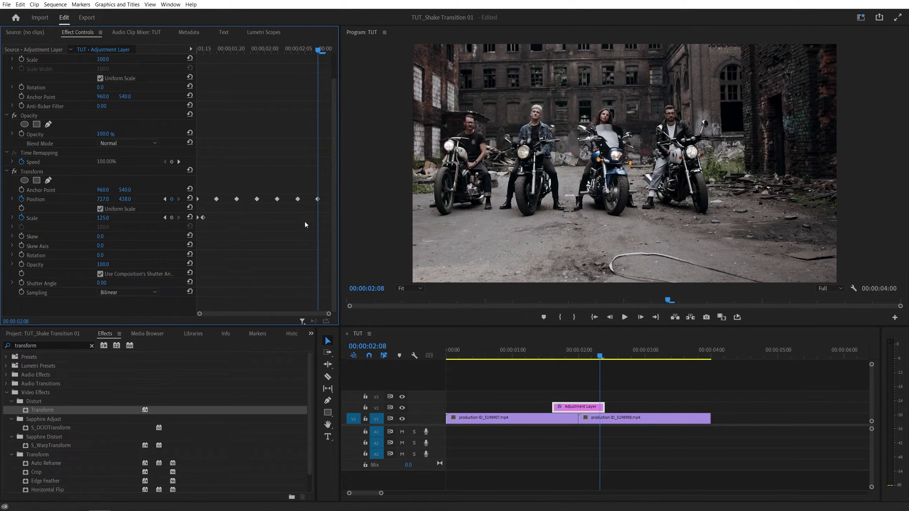
- Reset the Transform effect's Position and Scale at the end of the adjustment layer, 00:00:02:10
key("Right")
key("Right")
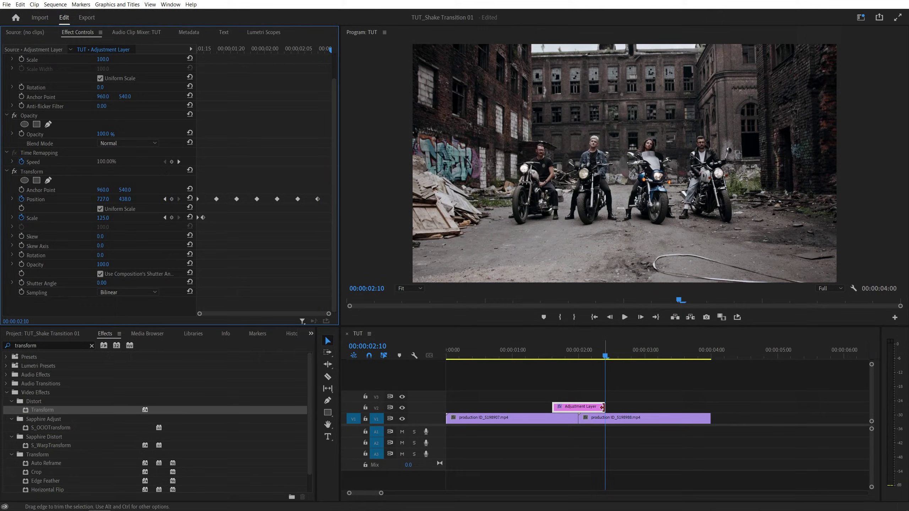
left_click(190, 199)
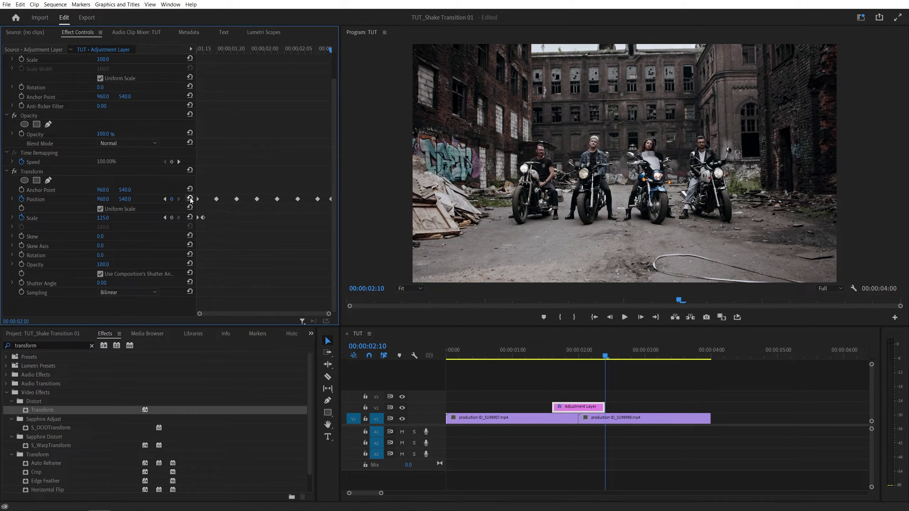
left_click(190, 218)
- Add a Transform Scale keyframe of 125 one frame before the layer's end, at 00:00:02:09
key("Left")
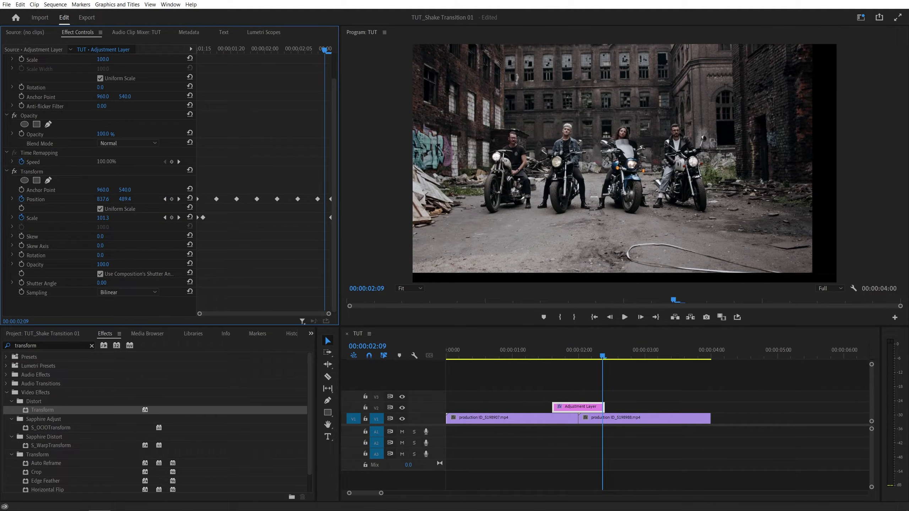
left_click(102, 218)
type("125")
key("Return")
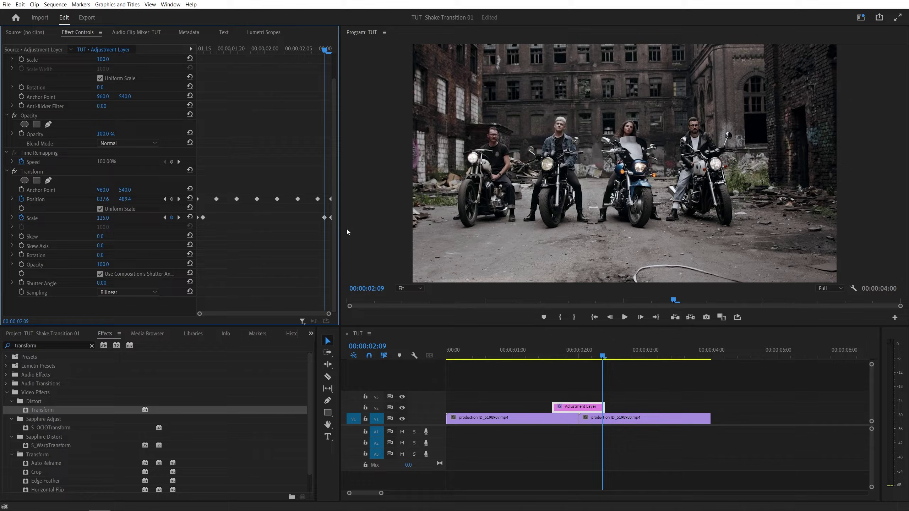
- Set the Transform effect's Shutter Angle to 180 to add motion blur to the shake
left_click_drag(608, 354, 568, 356)
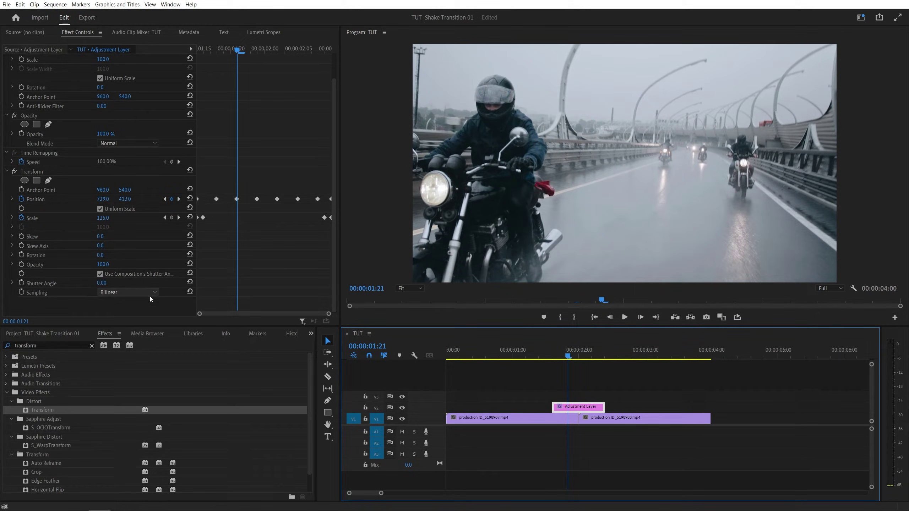
left_click(35, 280)
left_click(102, 283)
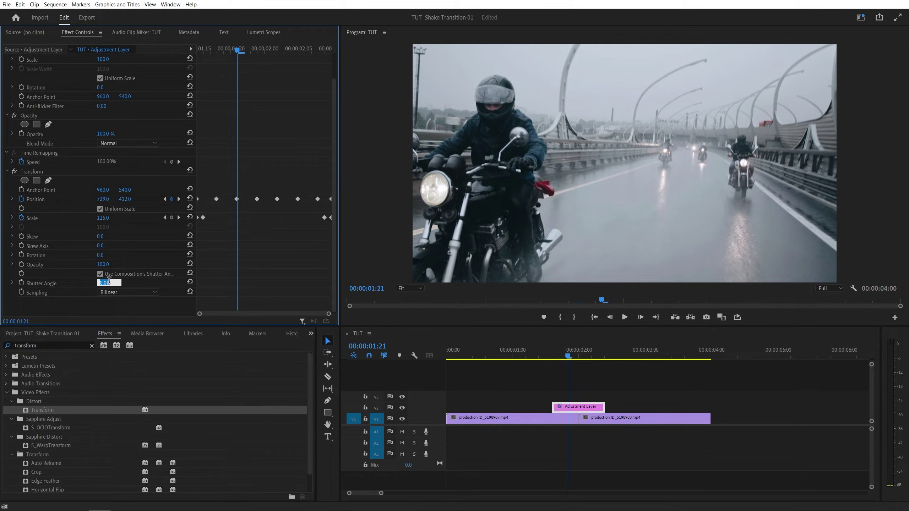
type("180")
key("Return")
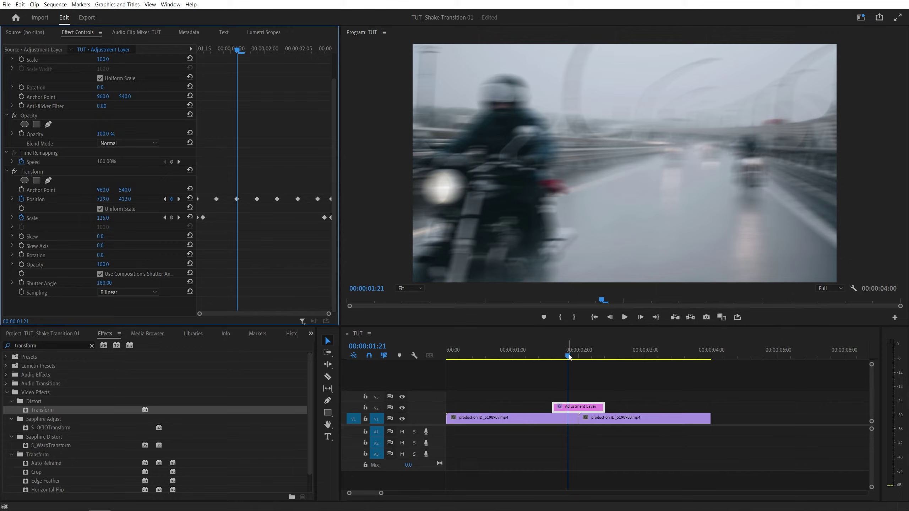
- Play the sequence around the adjustment layer to preview the motion-blurred shake
mouse_move(567, 356)
left_mouse_down()
mouse_move(557, 358)
mouse_move(590, 365)
mouse_move(536, 363)
mouse_move(558, 356)
left_mouse_up()
key("space")
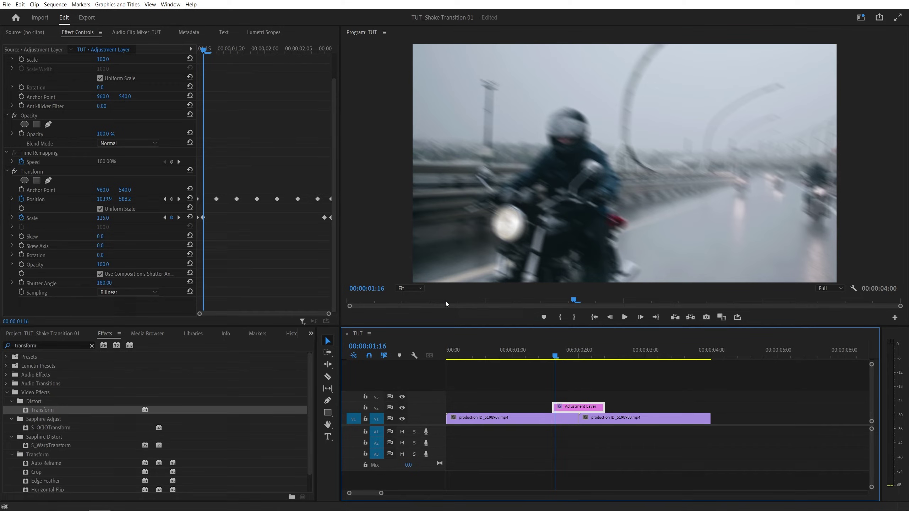
key("shift+Left")
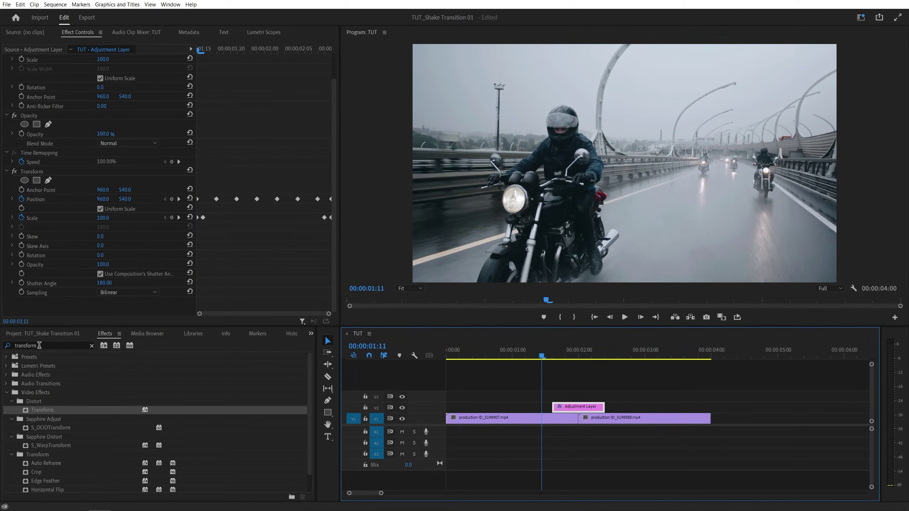
- Find the VR Digital Glitch effect by searching for "vr digi" and apply it to the adjustment layer
double_click(40, 345)
type("vr digi")
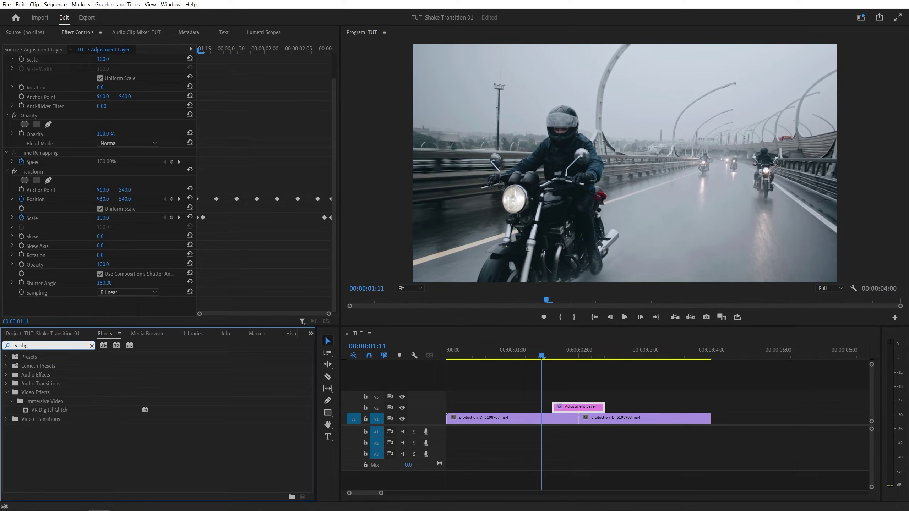
left_click_drag(49, 410, 578, 407)
- In VR Digital Glitch's Distortion settings, set Geometry Distortion X to 0, Distortion Complexity to 1 and Distortion Rate to 0
scroll(338, 216, "down", 5)
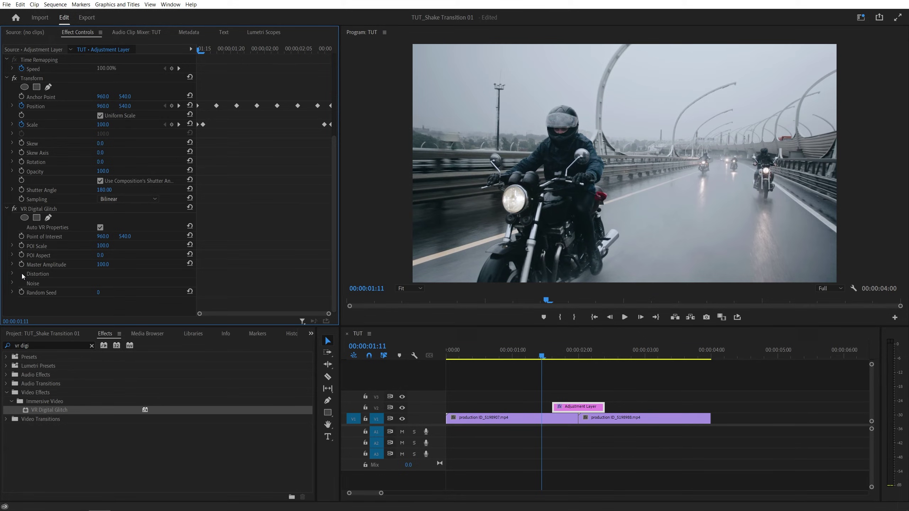
left_click(13, 273)
scroll(336, 220, "down", 5)
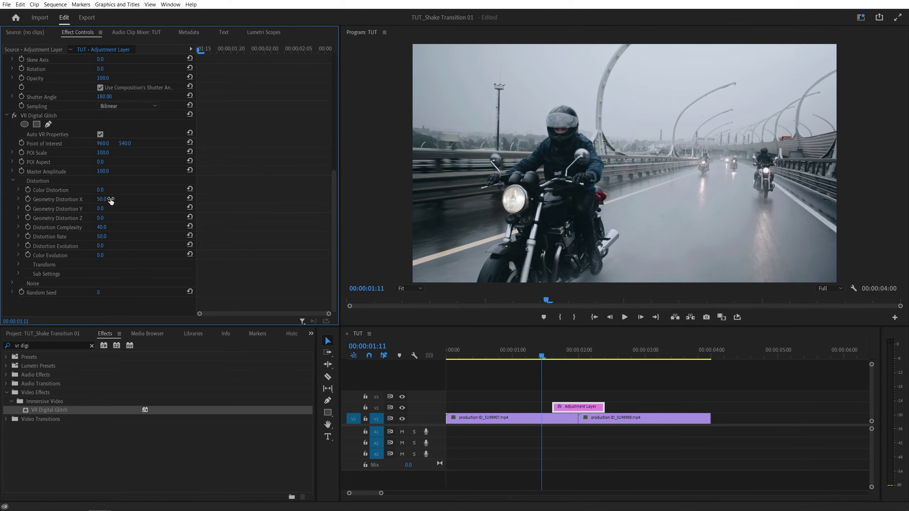
left_click_drag(103, 237, 83, 237)
- Keyframe Color Distortion at 0 on the adjustment layer's start (00:00:01:15), 100 at the cut (00:00:02:00) and 0 at its end (00:00:02:10)
left_click(552, 354)
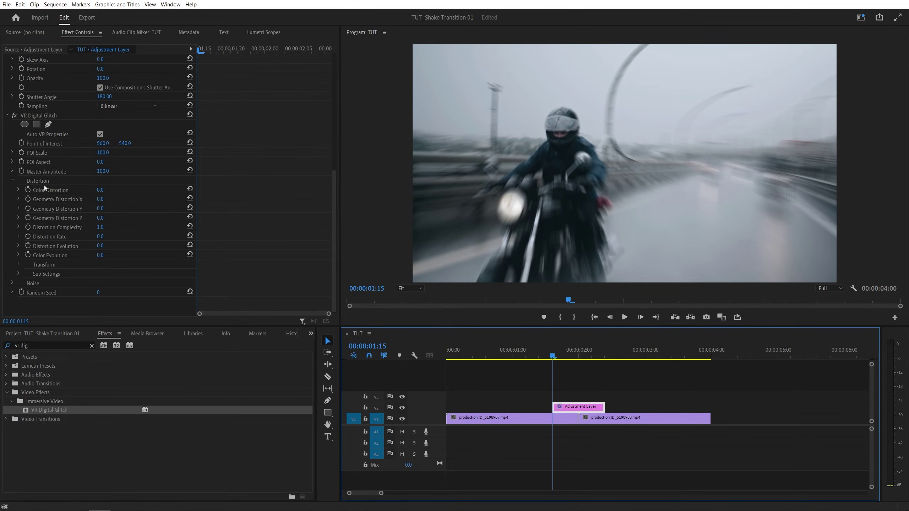
left_click(30, 190)
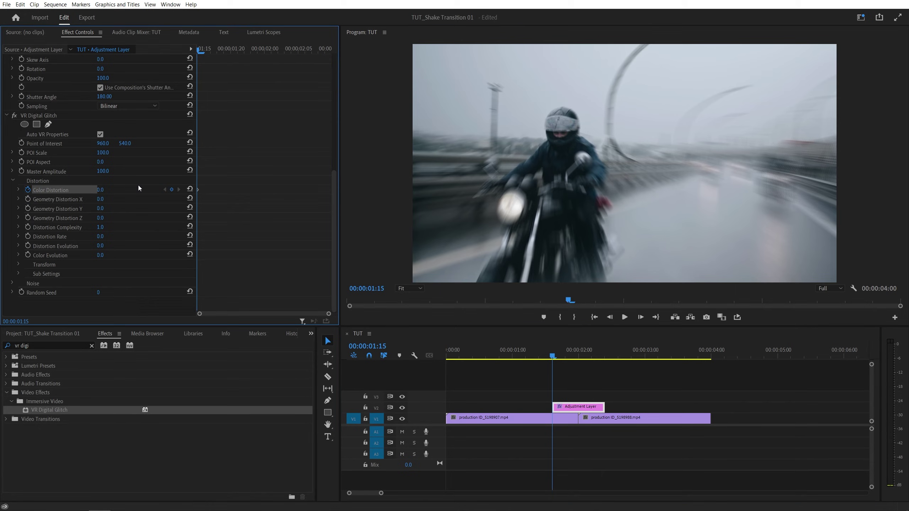
left_click_drag(552, 355, 579, 358)
left_click(100, 189)
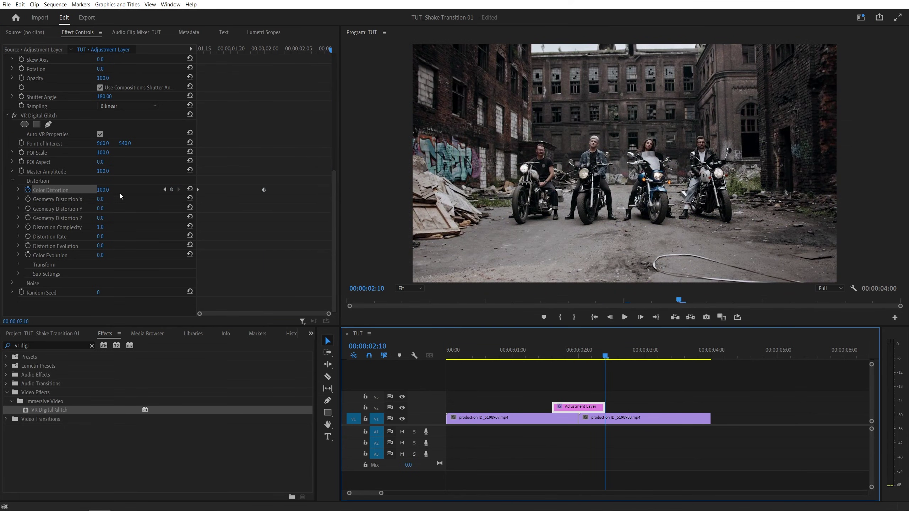
left_click(105, 190)
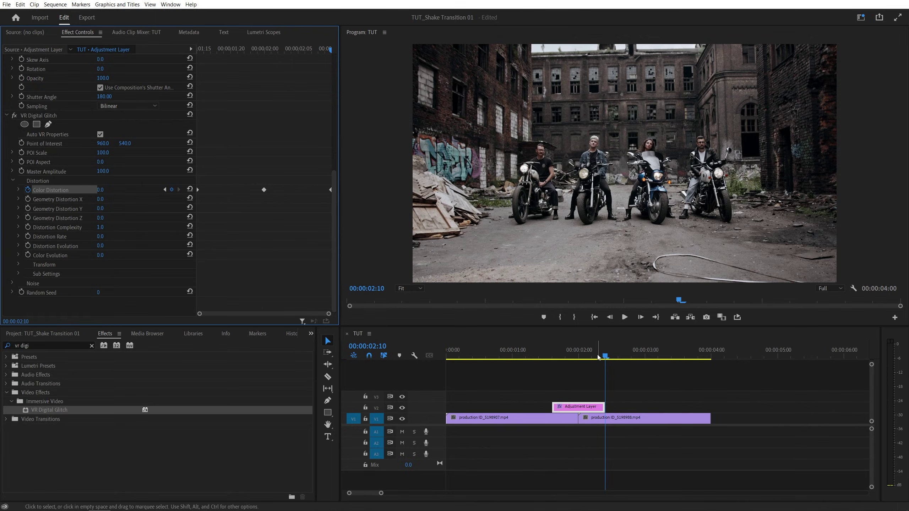
- Play the sequence across the adjustment layer several times to preview the shake transition with the color distortion
left_click_drag(601, 356, 520, 359)
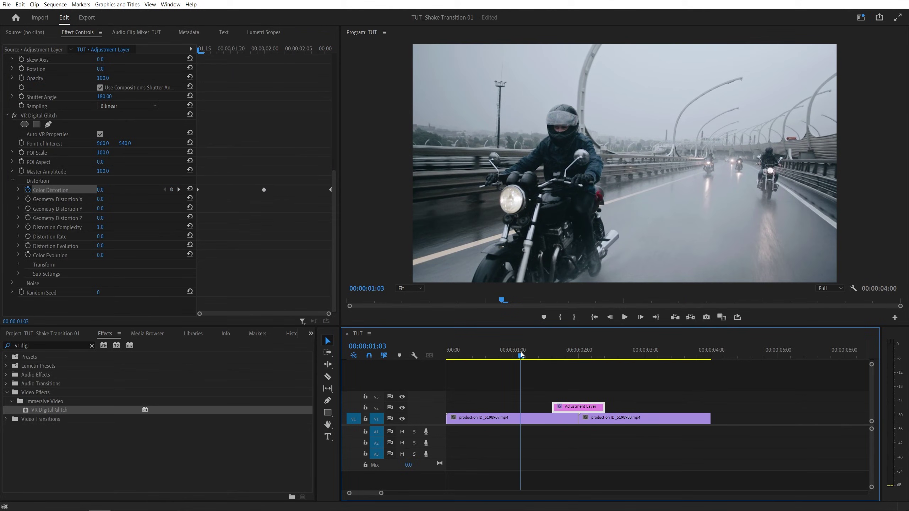
key("space")
key("space")
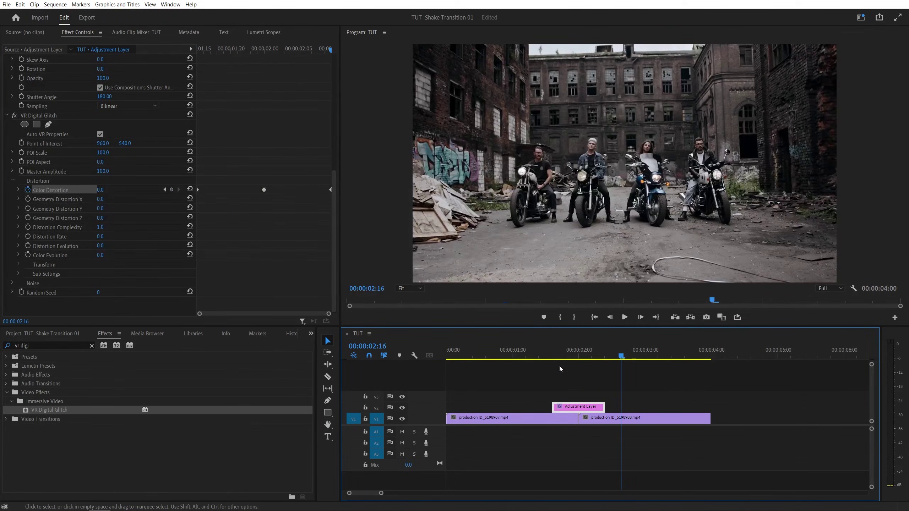
left_click_drag(574, 356, 517, 357)
key("space")
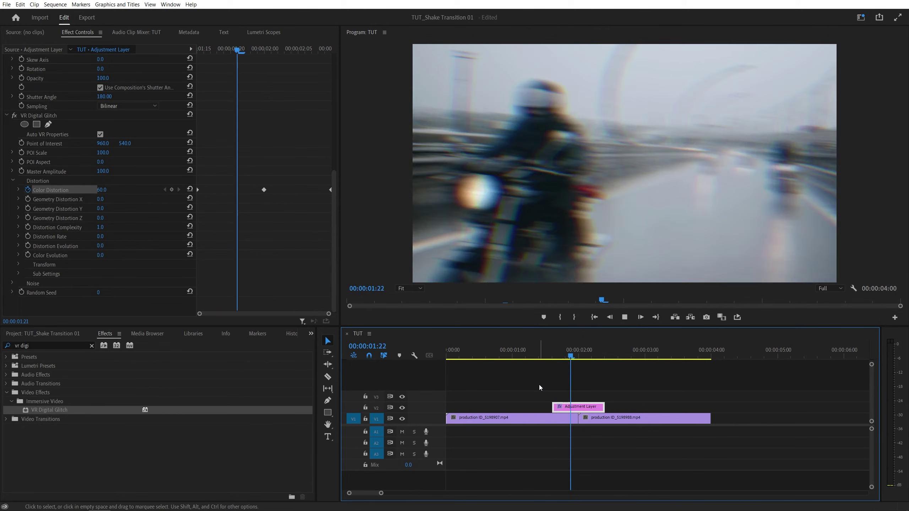
left_click(530, 358)
key("space")
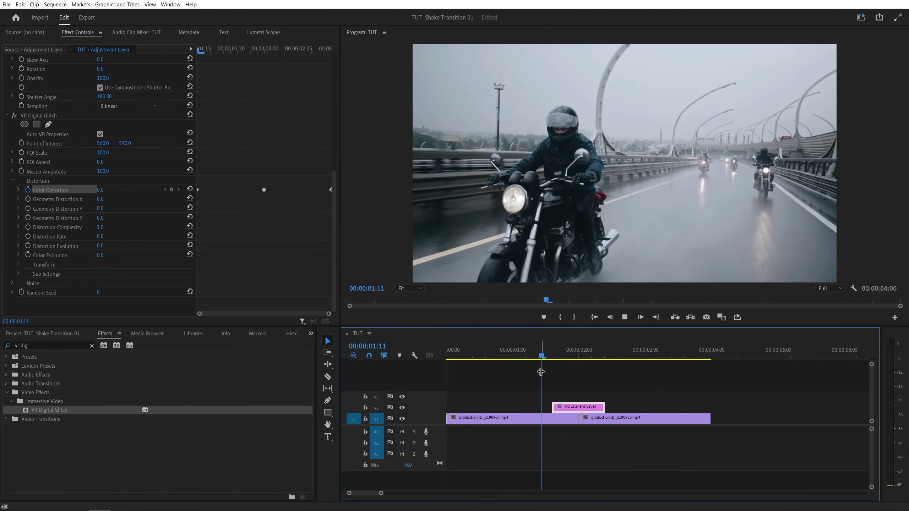
left_click(513, 358)
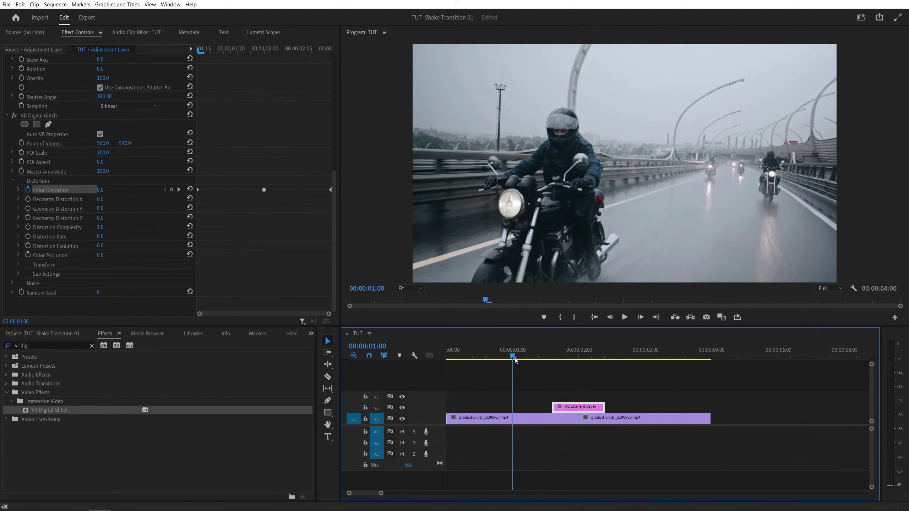
key("space")
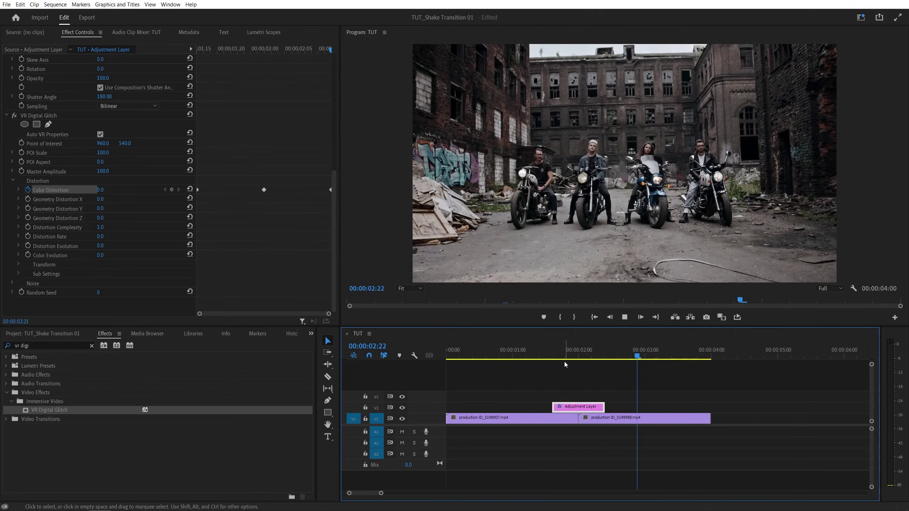